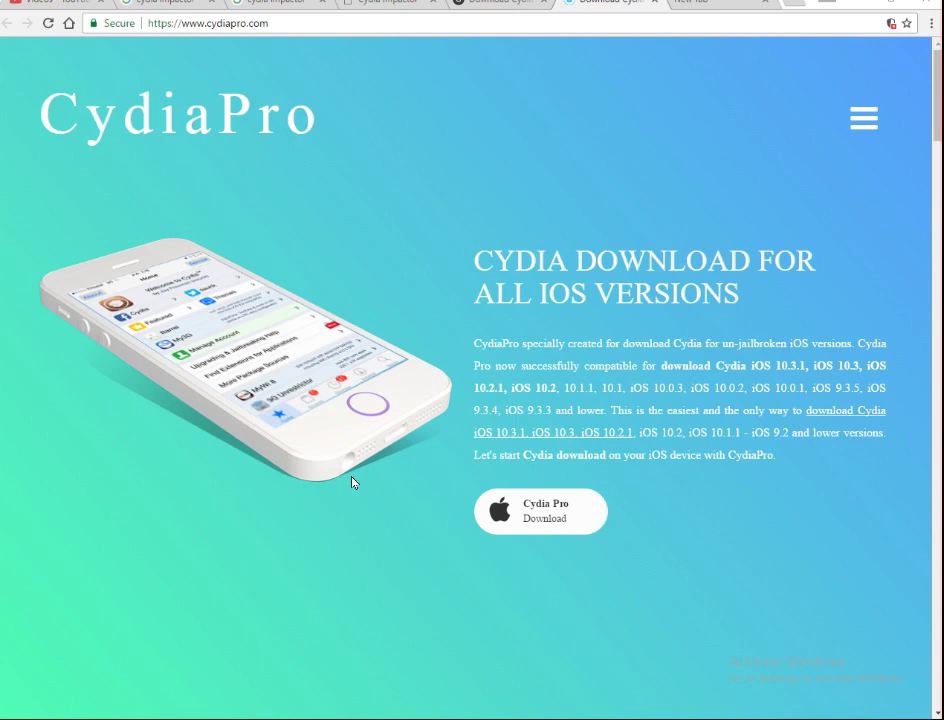
Check the cydiapro.com address and scroll the CydiaPro homepage down and back up
click(282, 21)
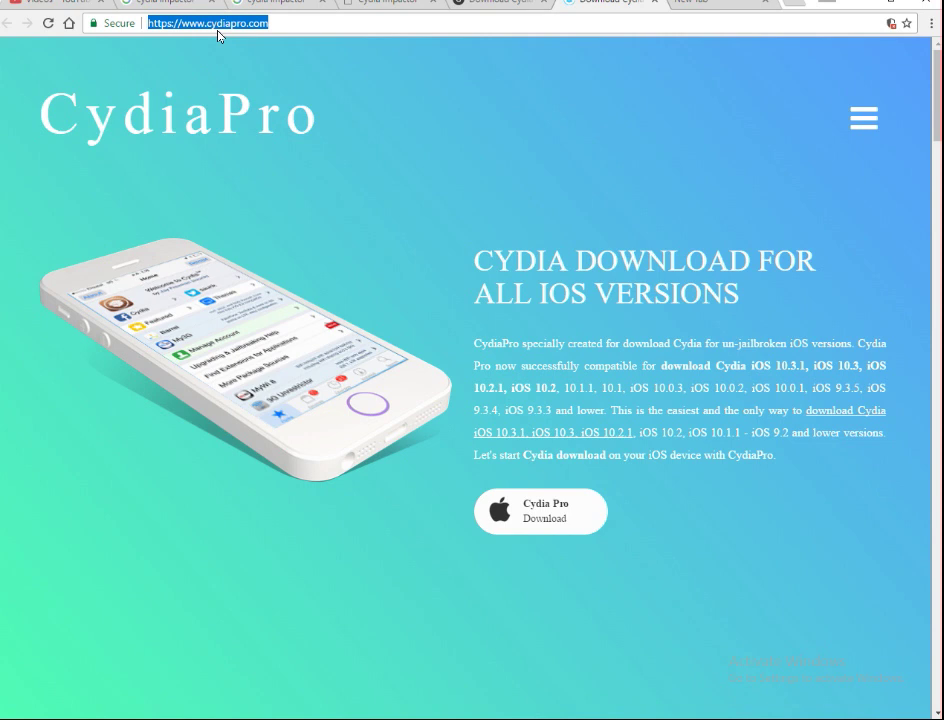
click(287, 22)
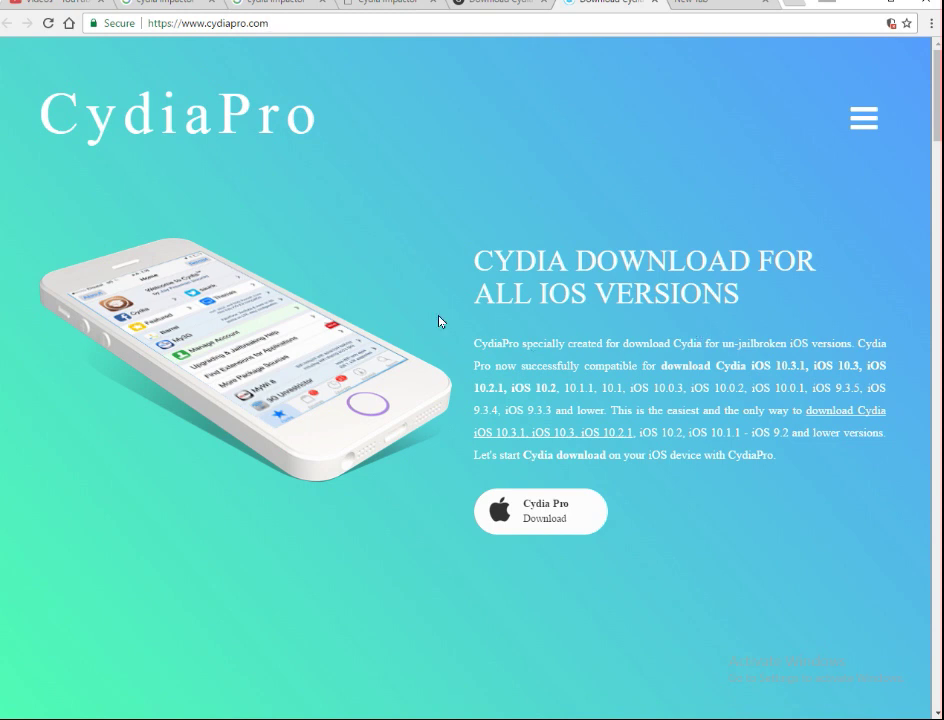
scroll(440, 321, down, 4)
scroll(438, 321, up, 4)
Follow the Cydia Pro Download link and scroll to the '3 Simple Steps to Download Cydia' section
click(532, 519)
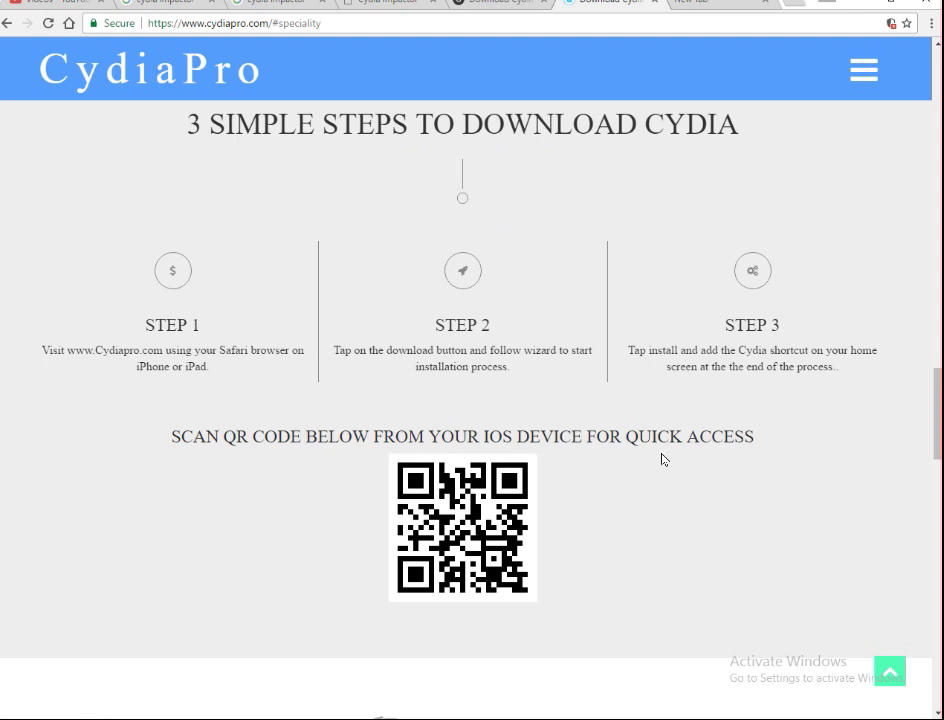
scroll(670, 464, down, 2)
scroll(671, 465, down, 9)
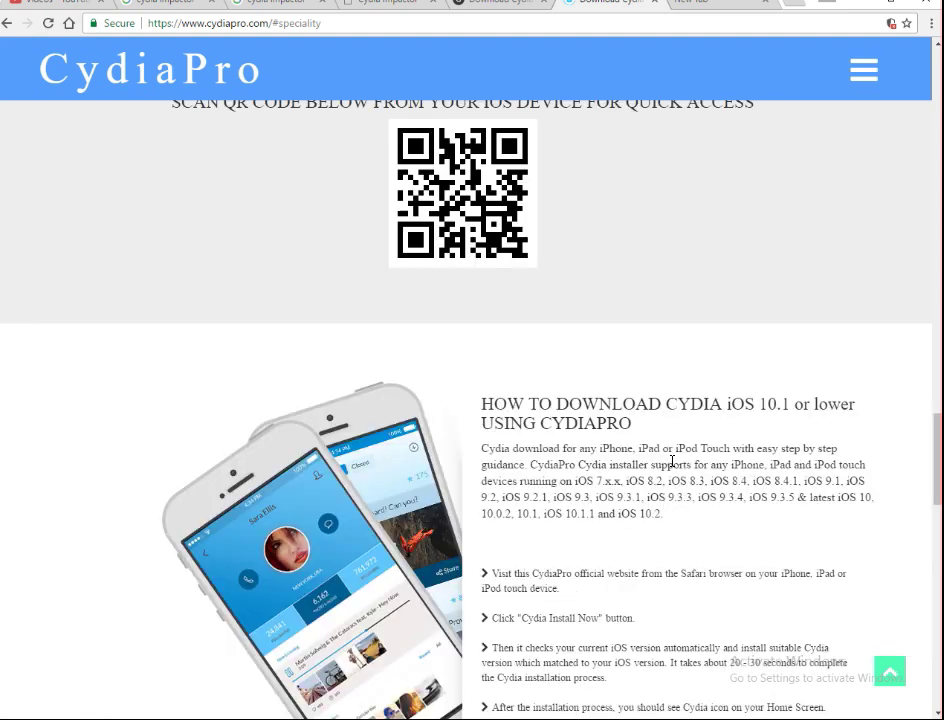
scroll(672, 467, down, 6)
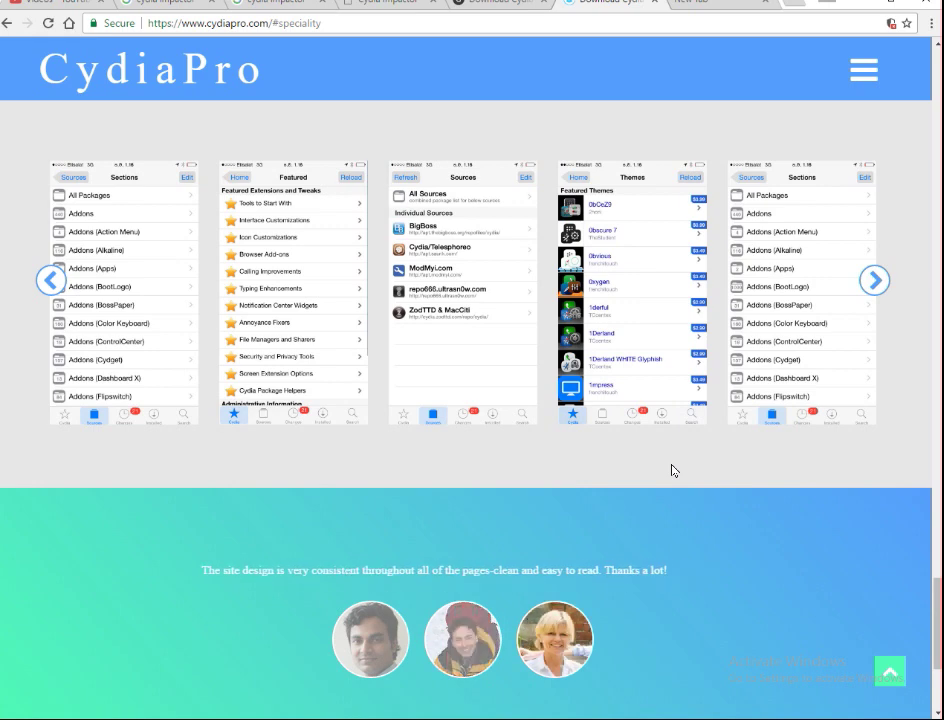
scroll(671, 470, up, 15)
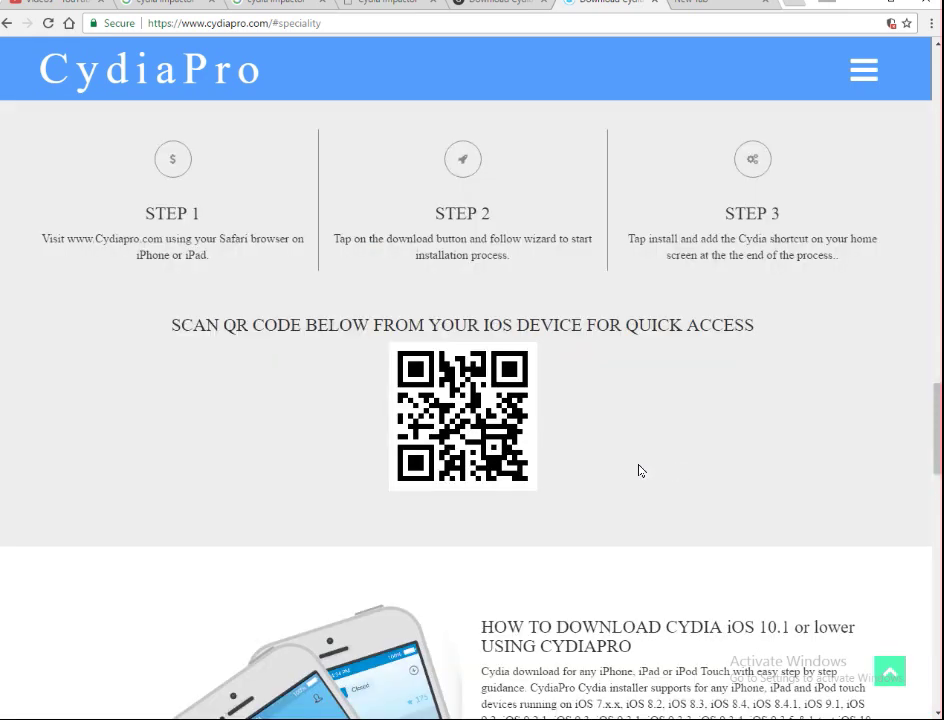
scroll(525, 506, down, 2)
scroll(326, 441, up, 1)
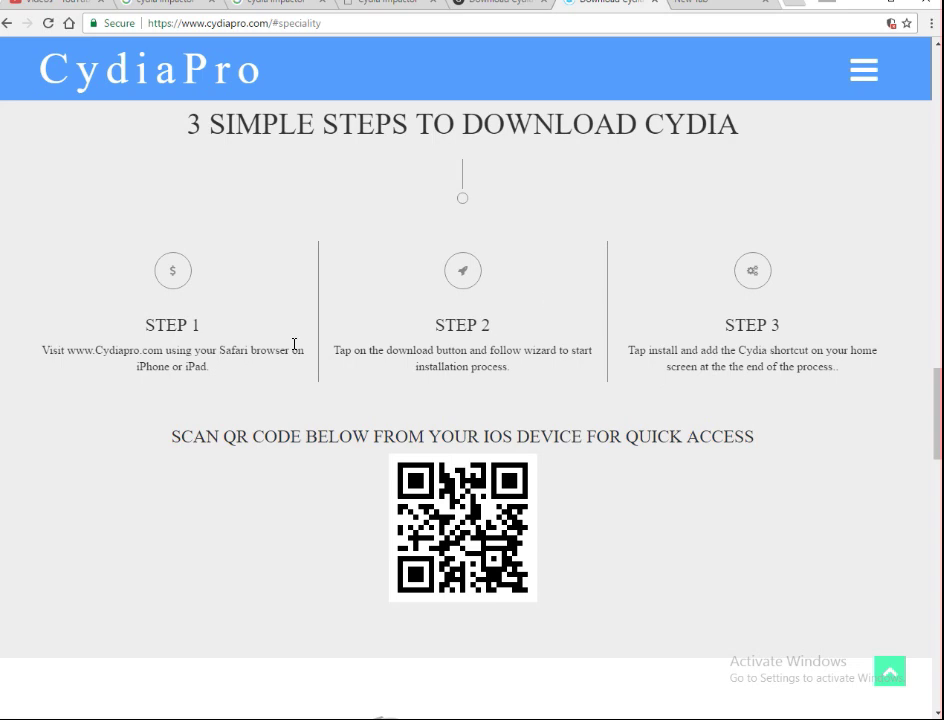
scroll(226, 551, down, 4)
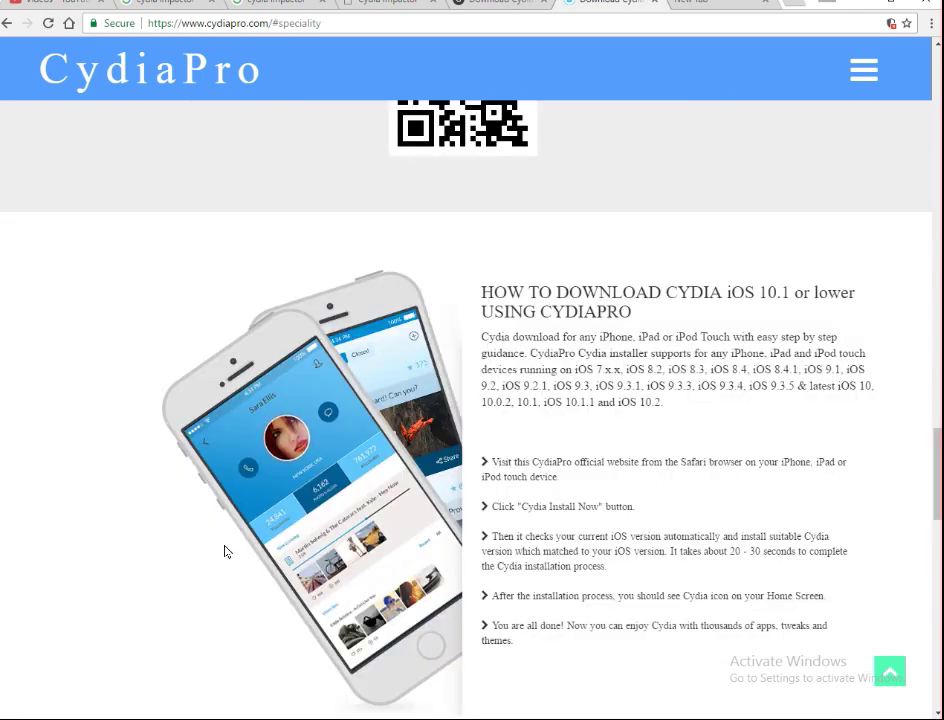
scroll(226, 551, up, 5)
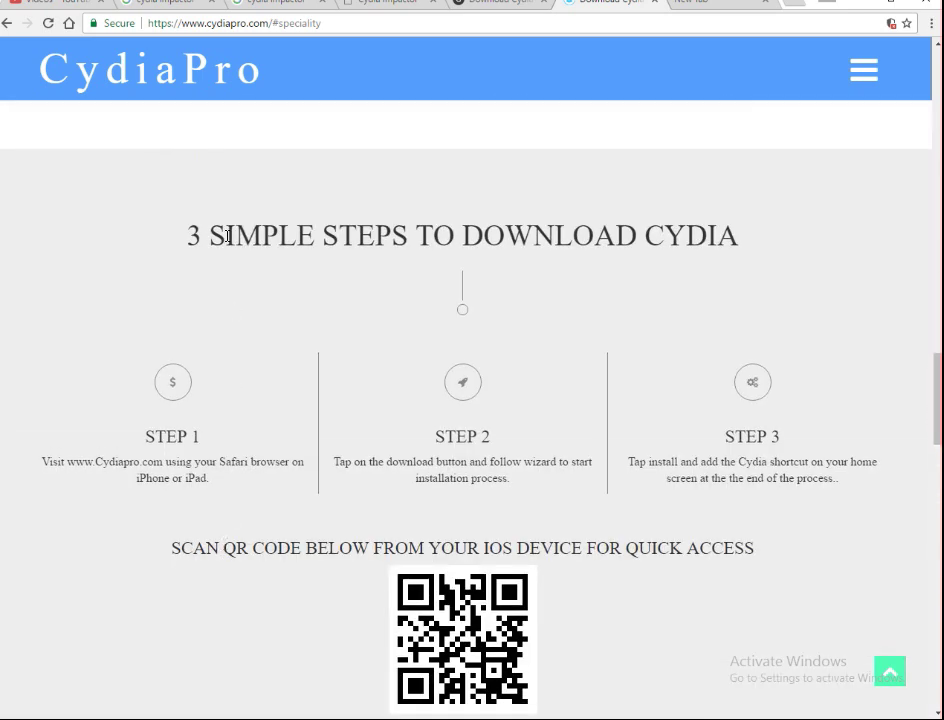
click(366, 23)
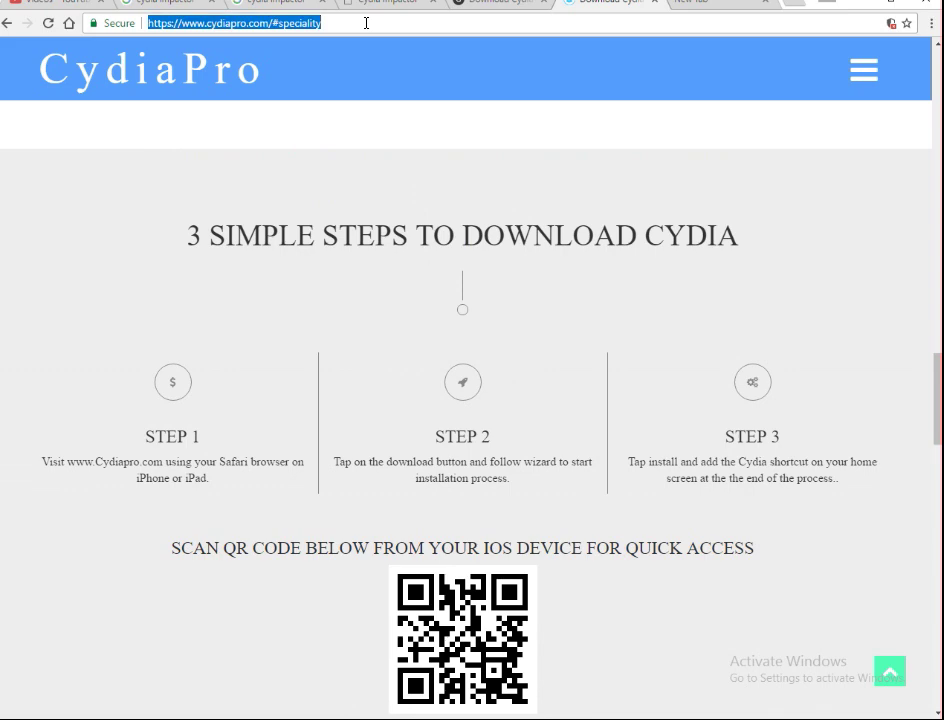
click(366, 23)
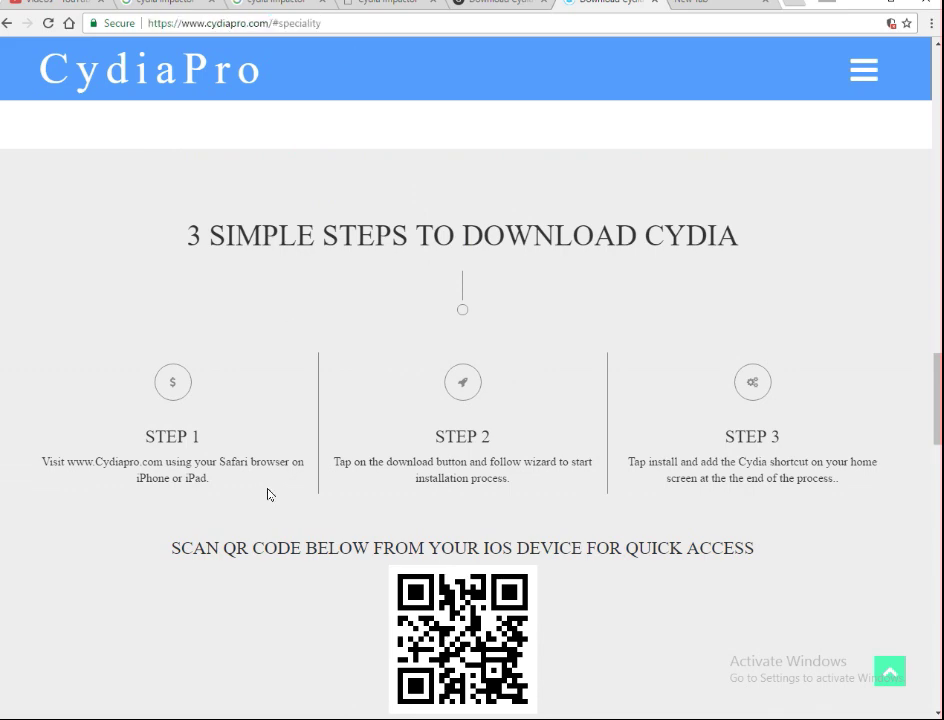
scroll(221, 509, down, 2)
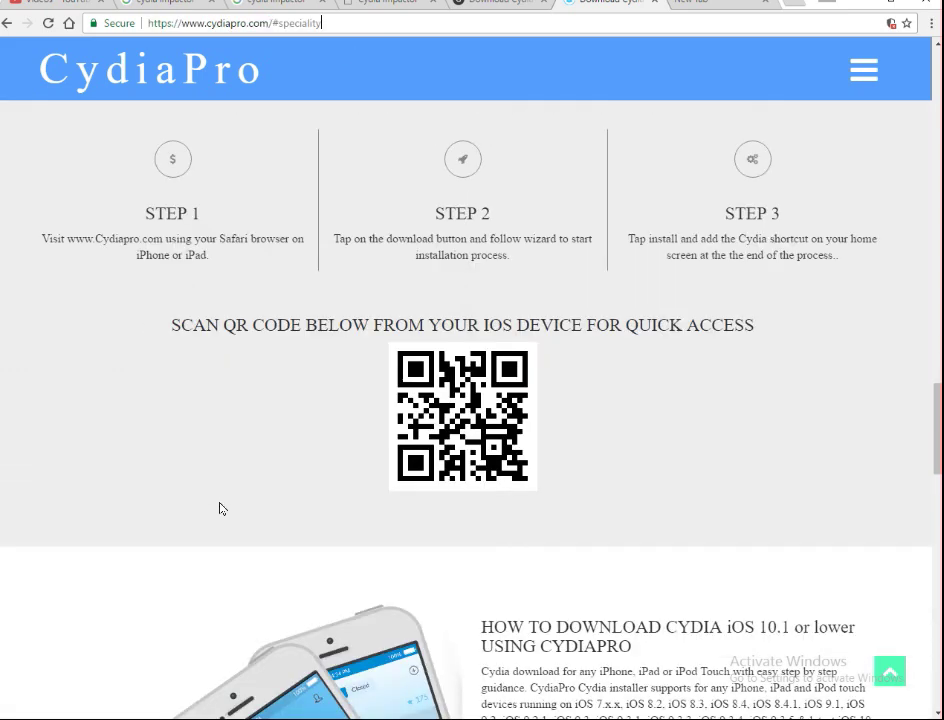
scroll(221, 509, up, 2)
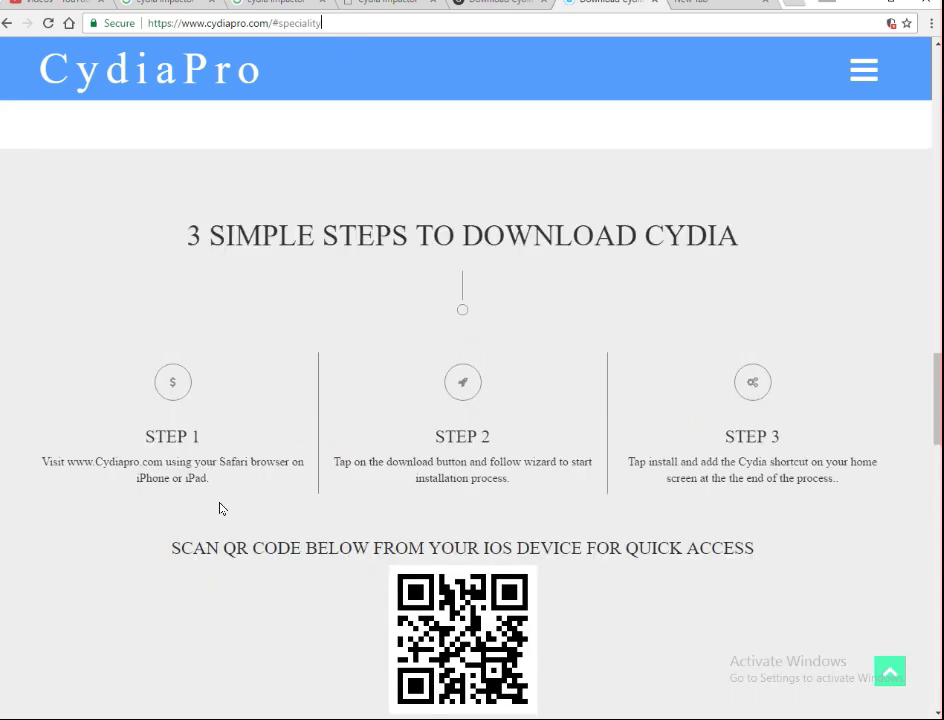
scroll(221, 509, down, 1)
scroll(215, 503, down, 1)
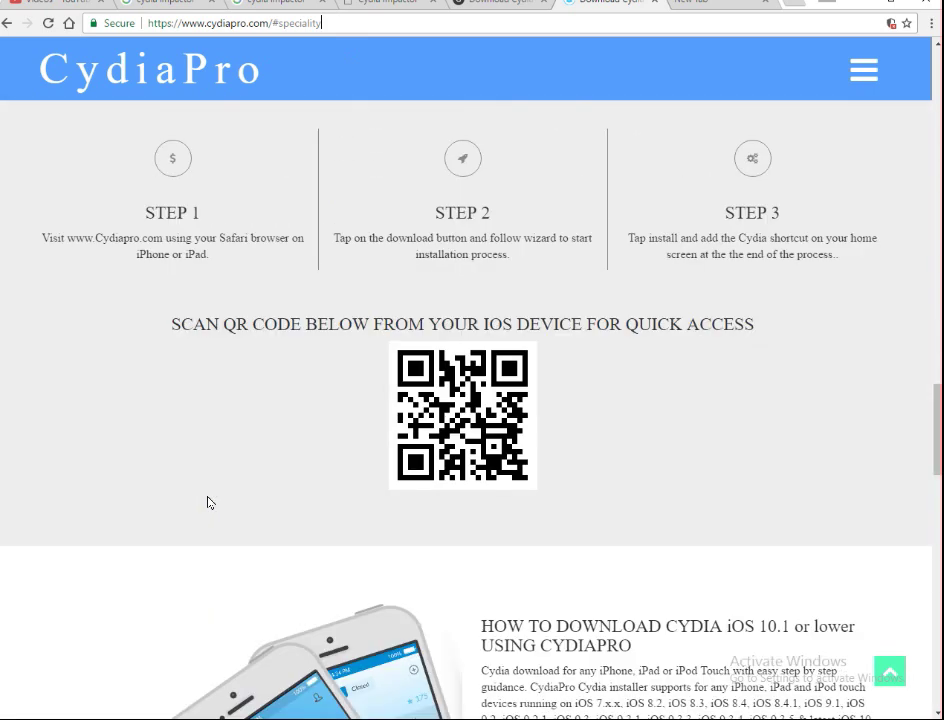
scroll(305, 380, up, 2)
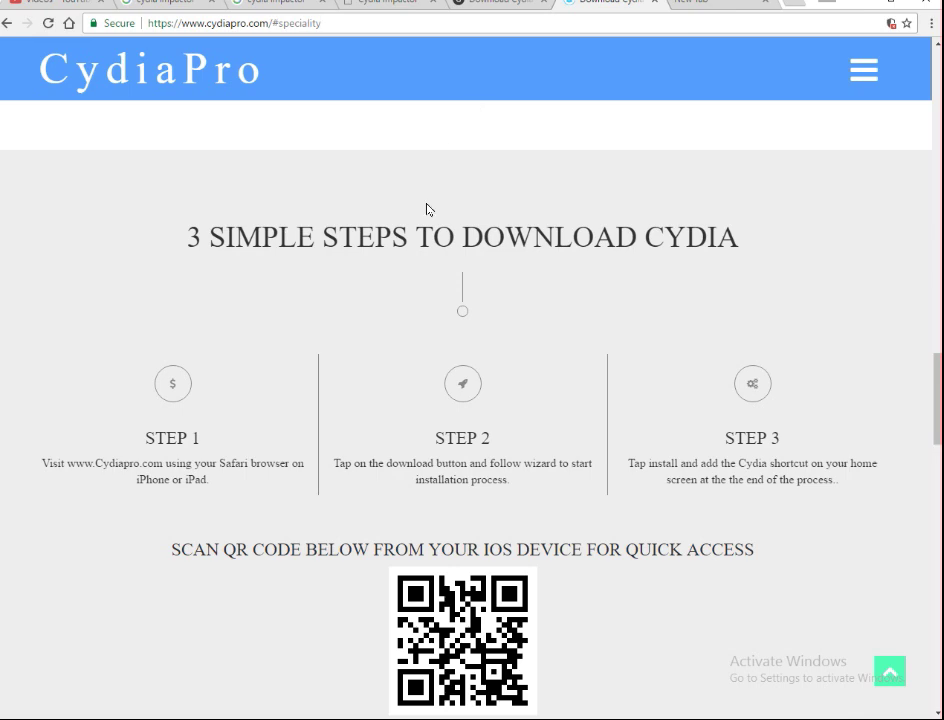
Scroll the iphonecydiaios.com article to its top, then switch to the cydiaimpactor.com tab
click(493, 6)
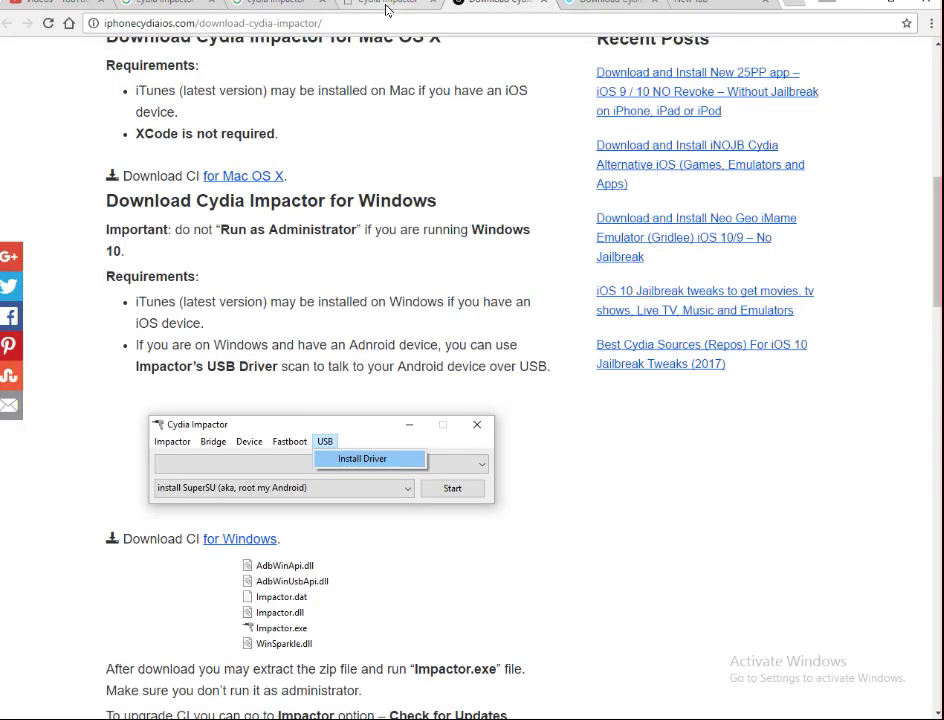
scroll(281, 309, up, 4)
scroll(281, 309, up, 3)
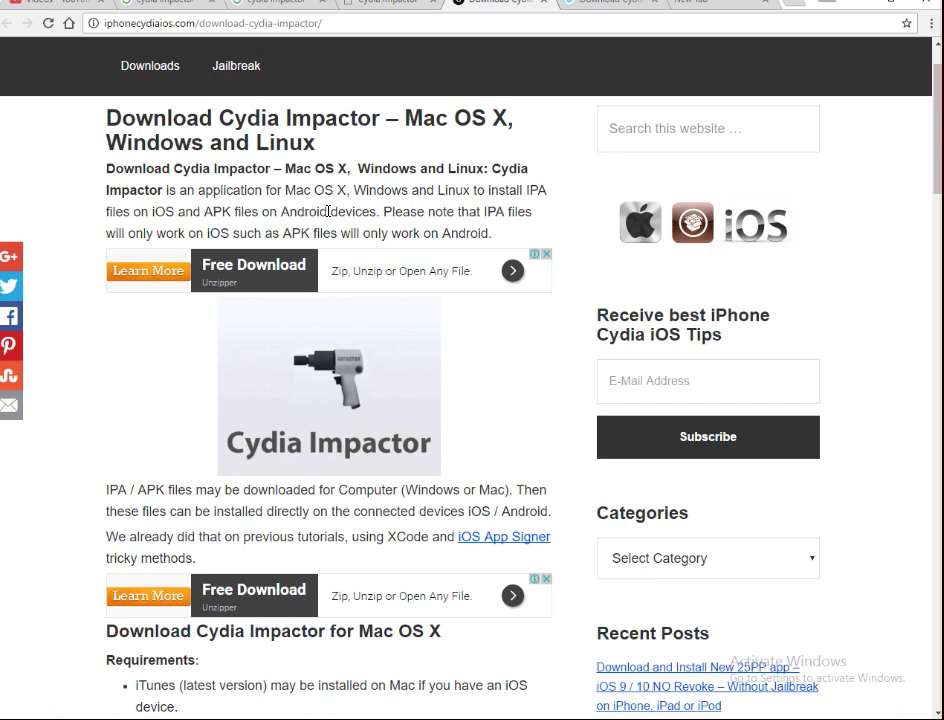
scroll(323, 211, up, 1)
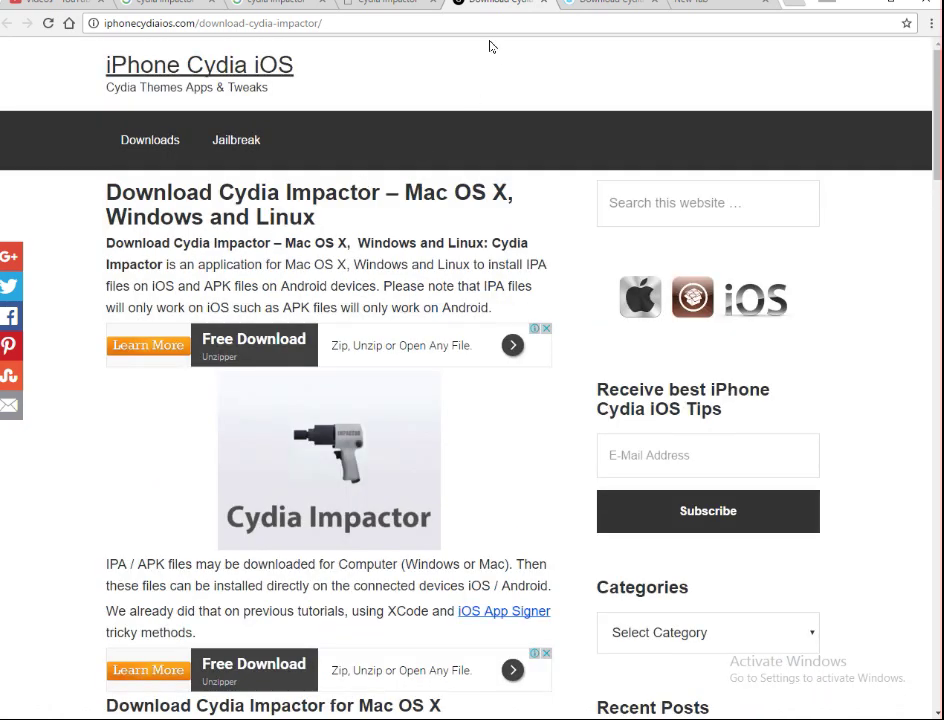
click(404, 7)
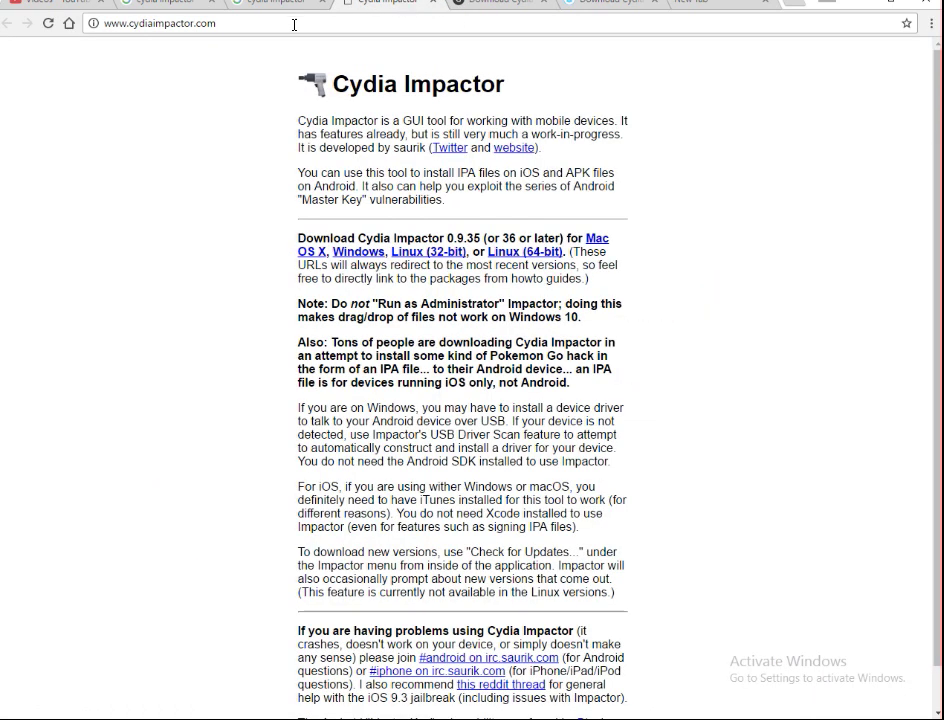
Back on cydiaimpactor.com, download the Windows build Impactor_0.9.41.zip
click(515, 7)
click(380, 7)
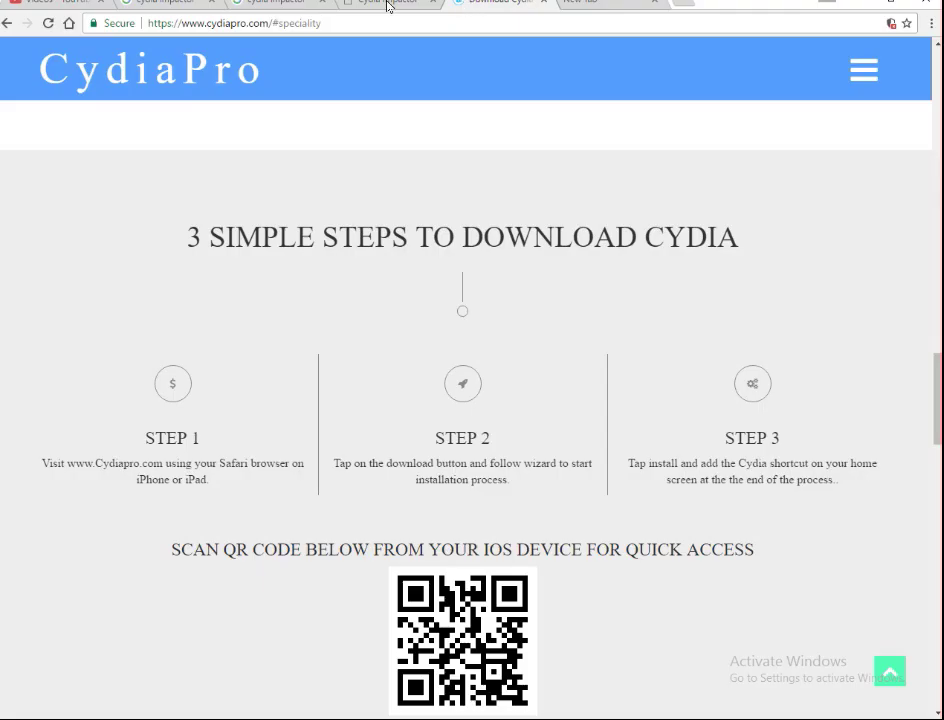
click(349, 10)
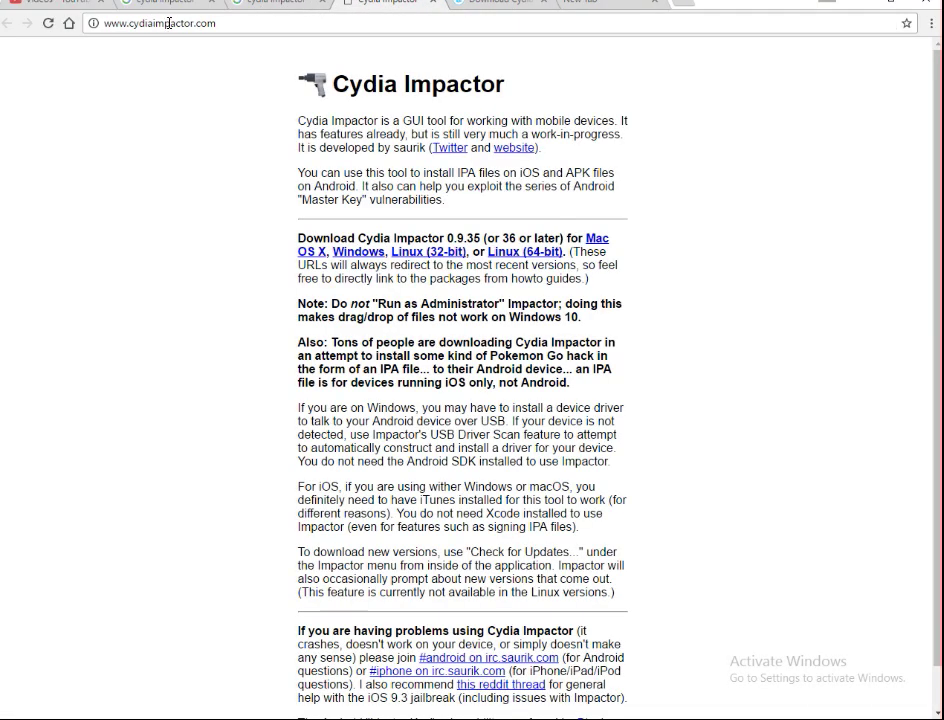
click(237, 25)
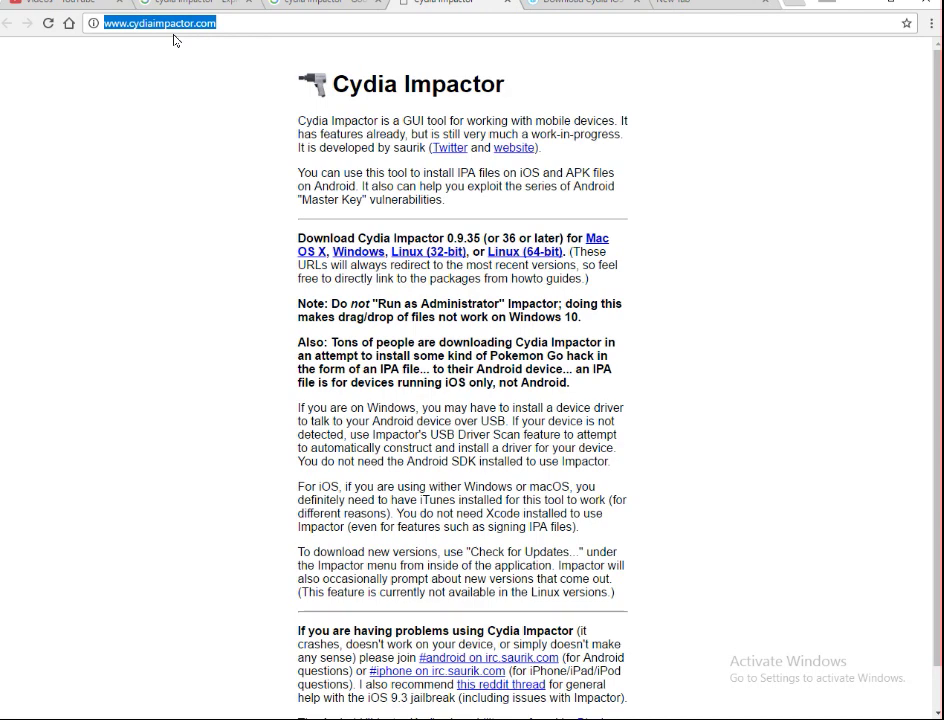
click(230, 26)
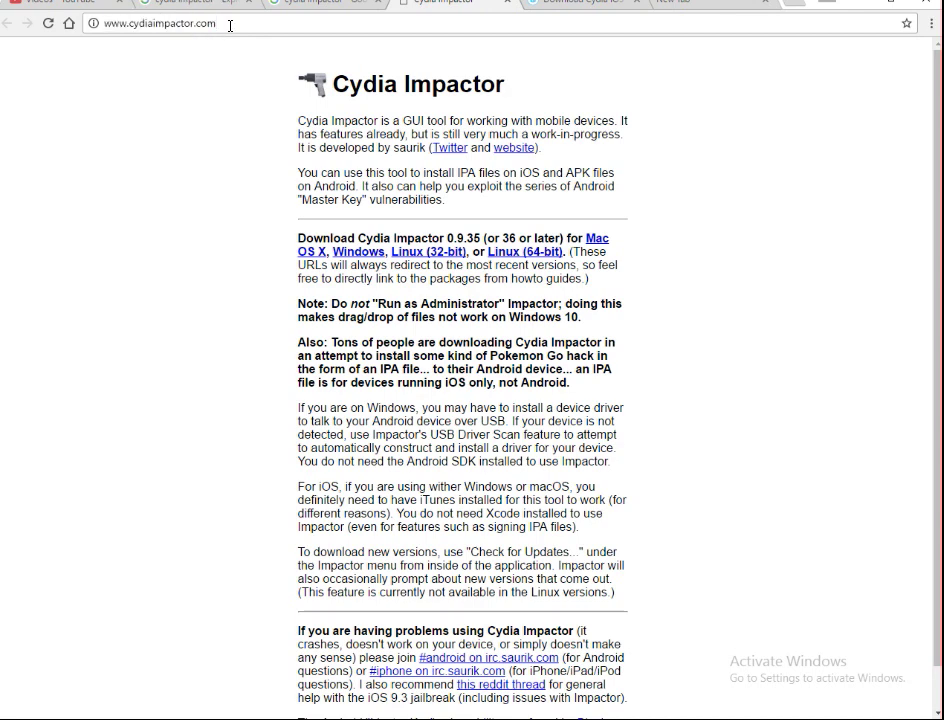
scroll(416, 286, down, 1)
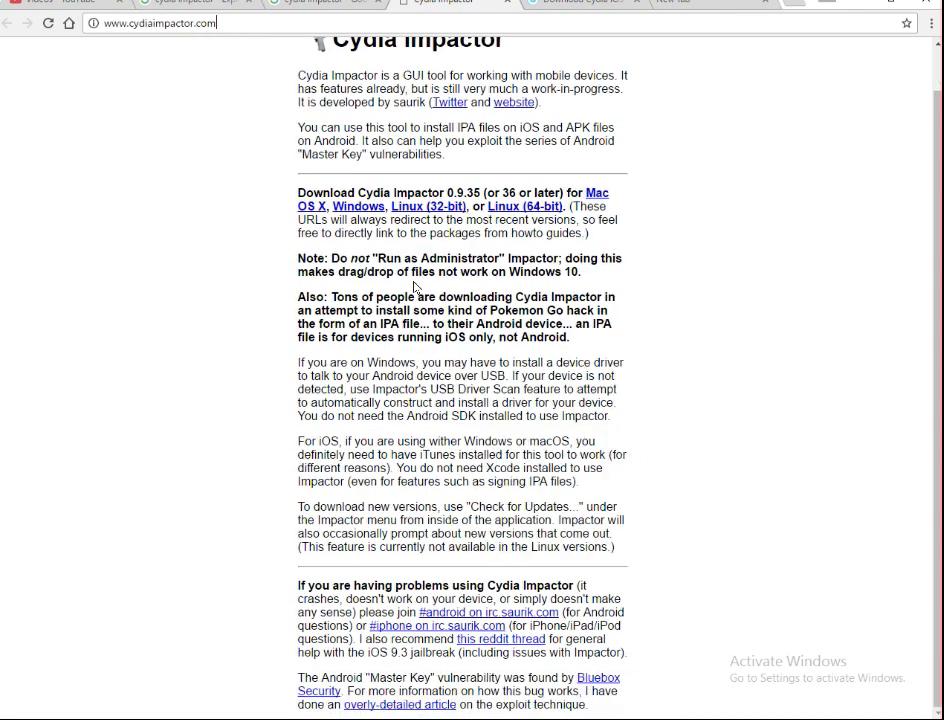
scroll(432, 301, up, 1)
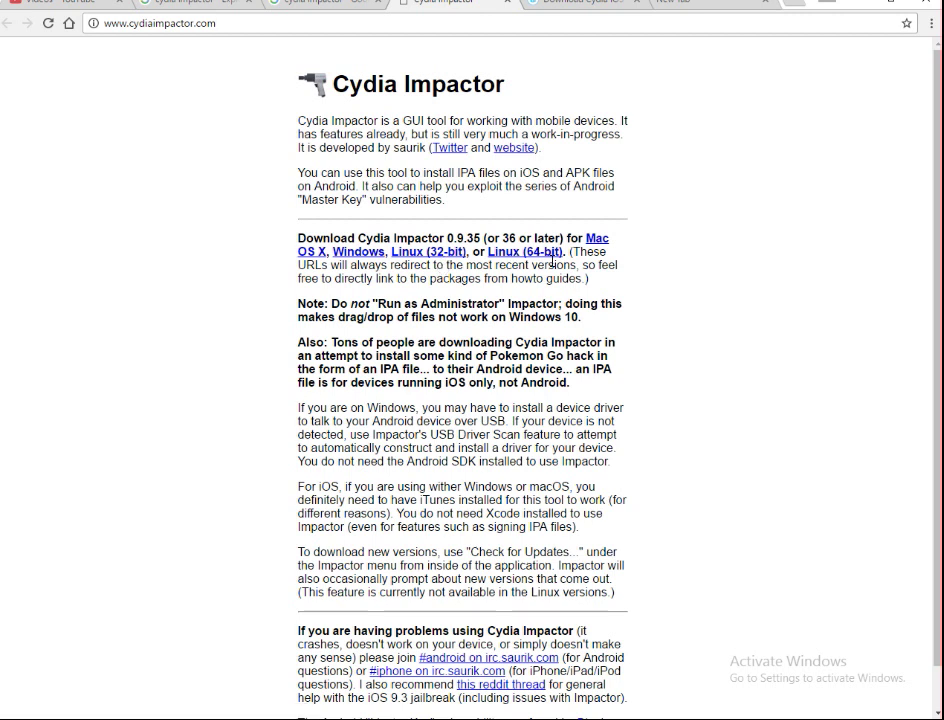
click(362, 258)
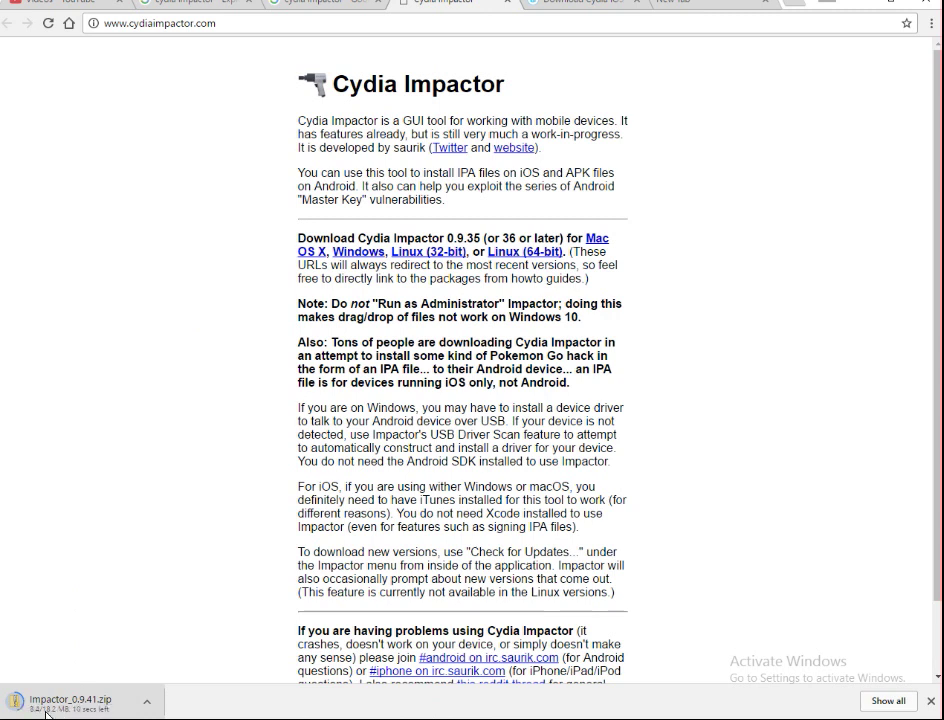
Open the chrome://downloads page via Show all in the download bar
click(886, 703)
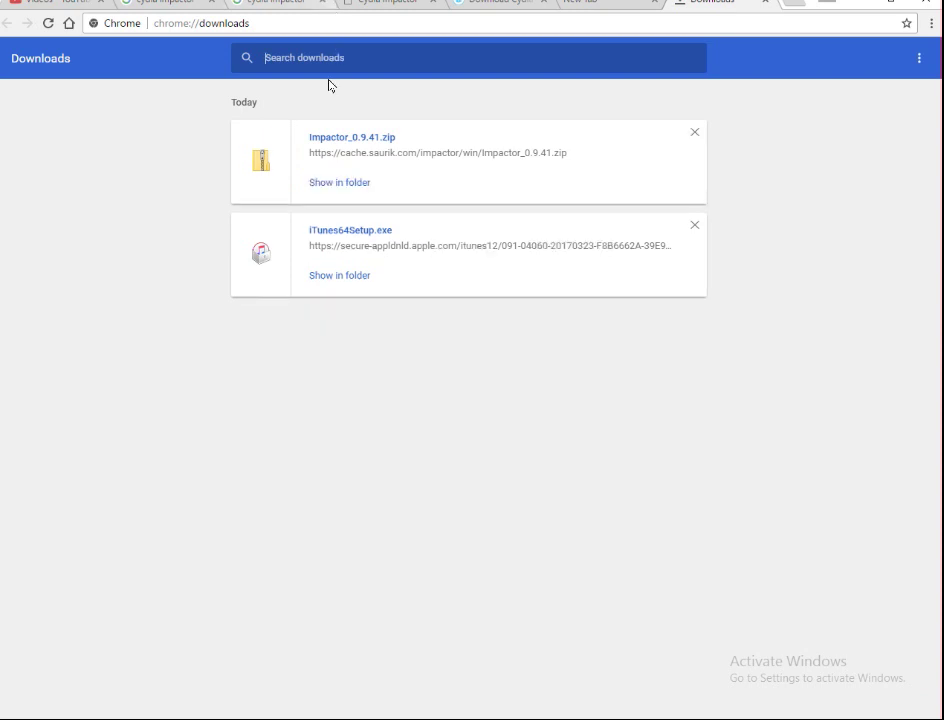
Show Impactor_0.9.41.zip in its folder and extract all its files into Impactor_0.9.41
click(334, 188)
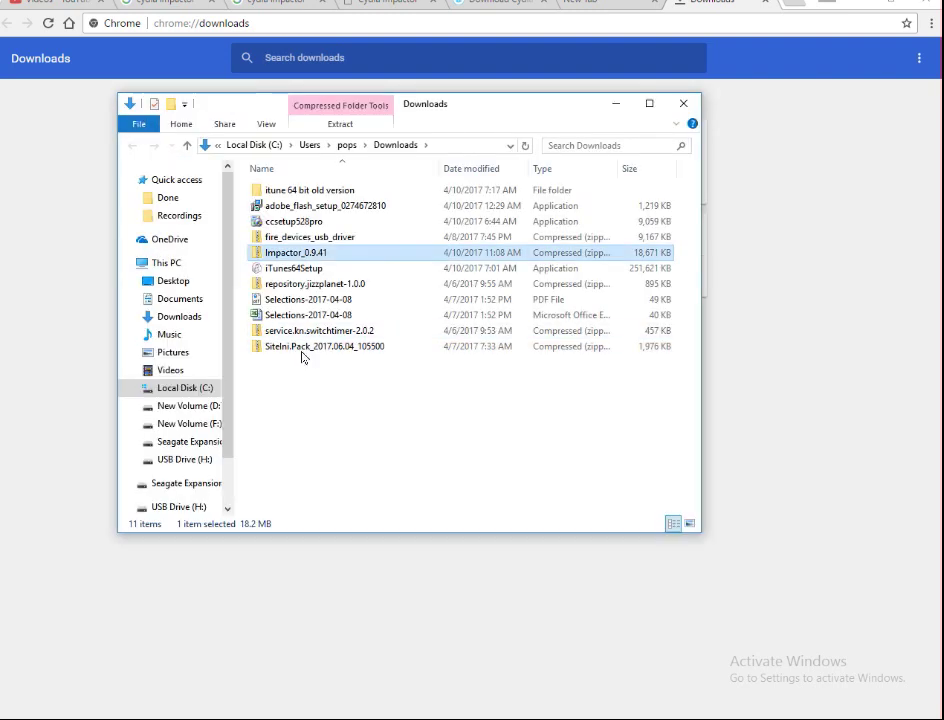
double_click(294, 256)
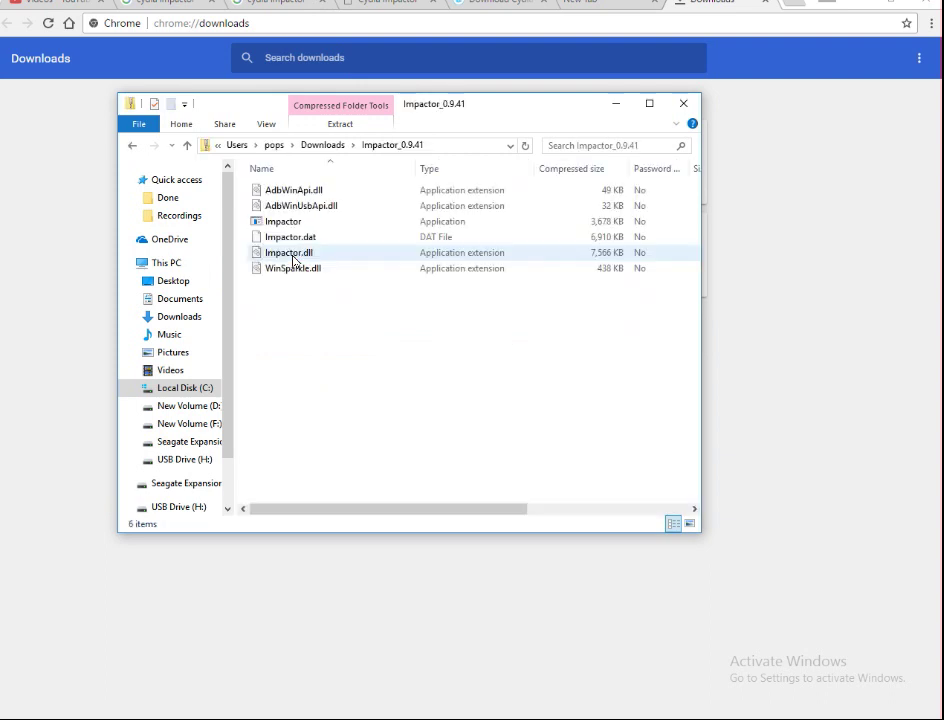
click(284, 222)
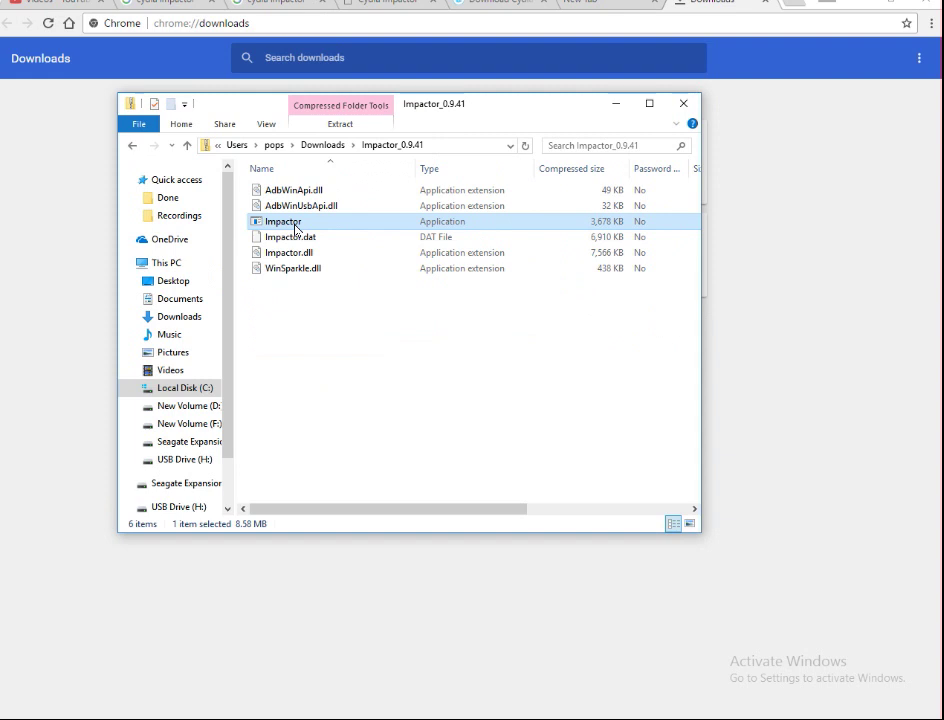
double_click(290, 224)
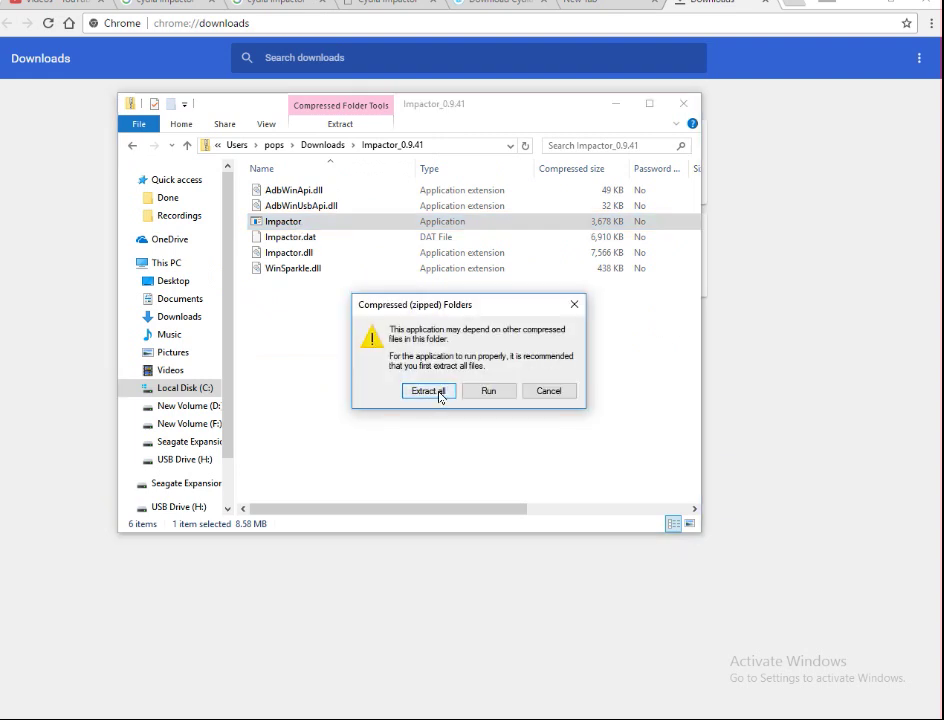
click(439, 394)
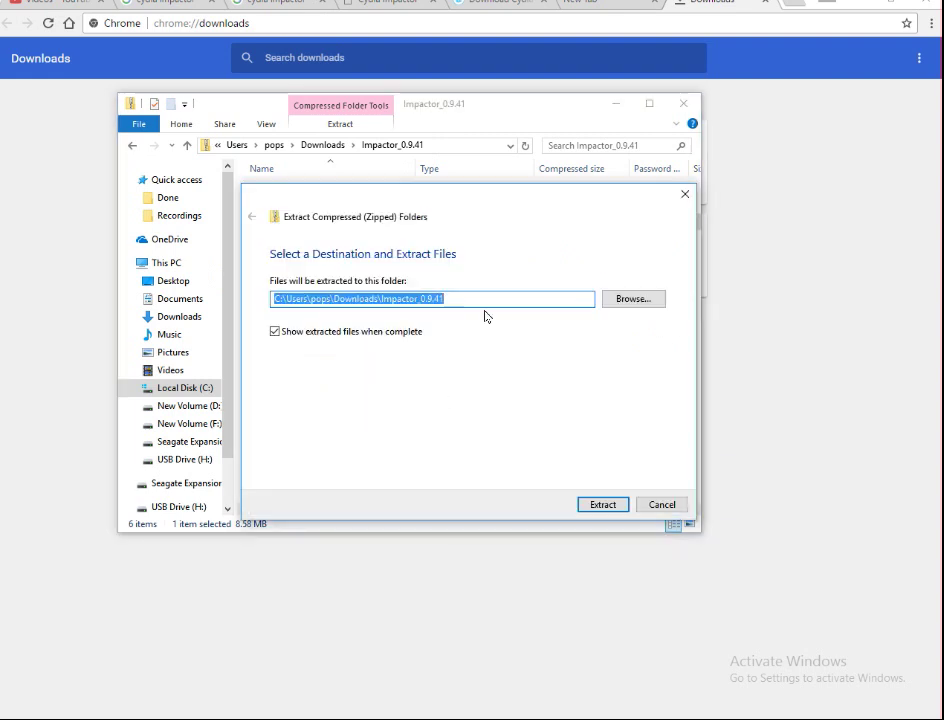
click(612, 508)
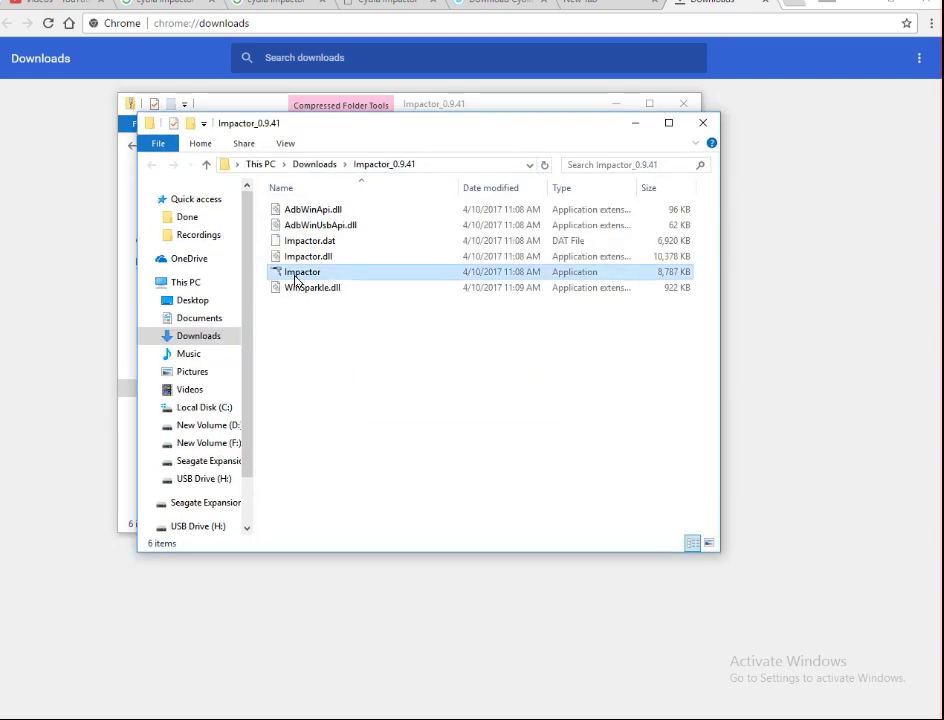
Close the extra Explorer window and open the Impactor_0.9.41 folder from Downloads
click(300, 281)
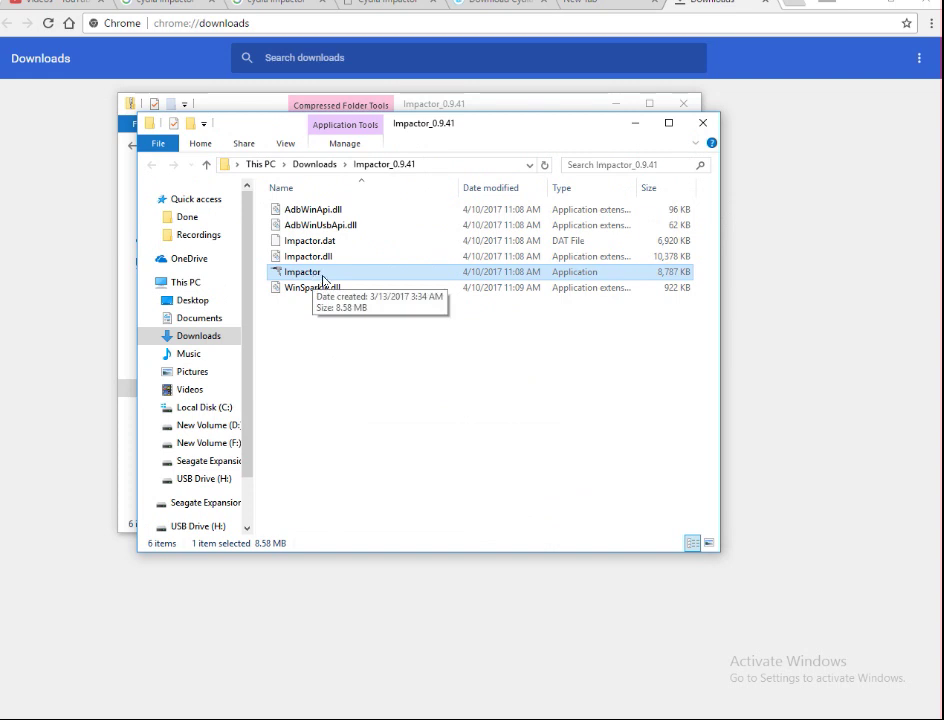
click(701, 122)
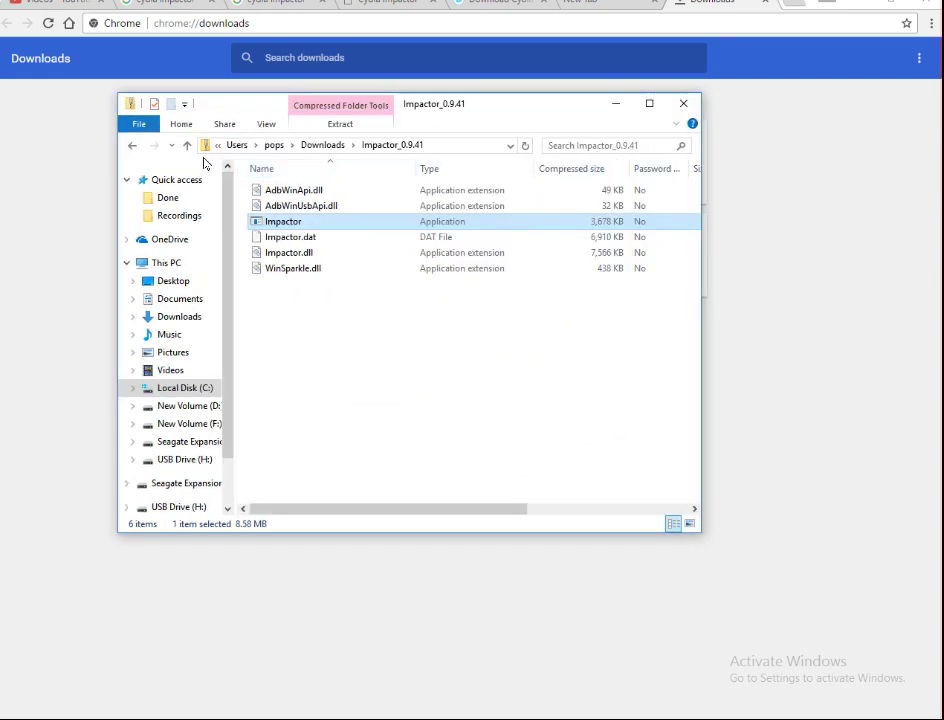
click(322, 145)
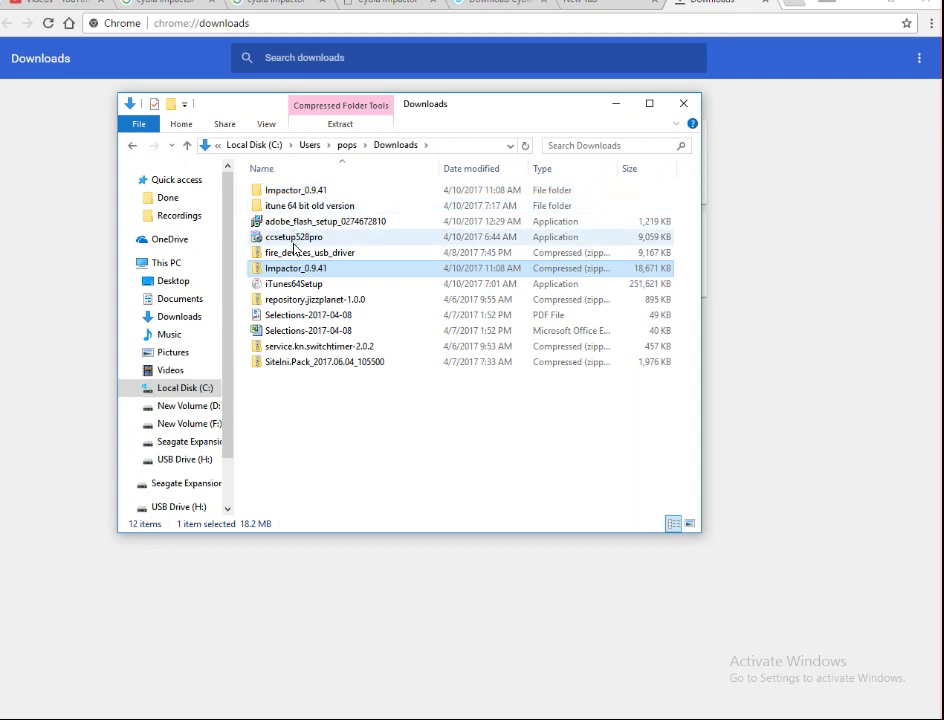
click(290, 190)
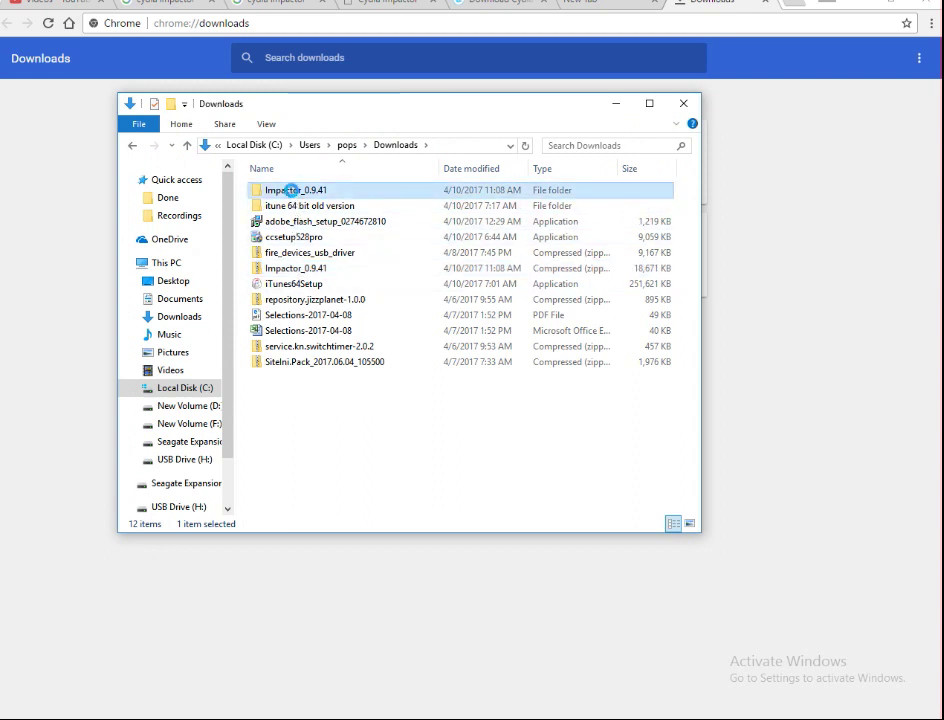
double_click(290, 190)
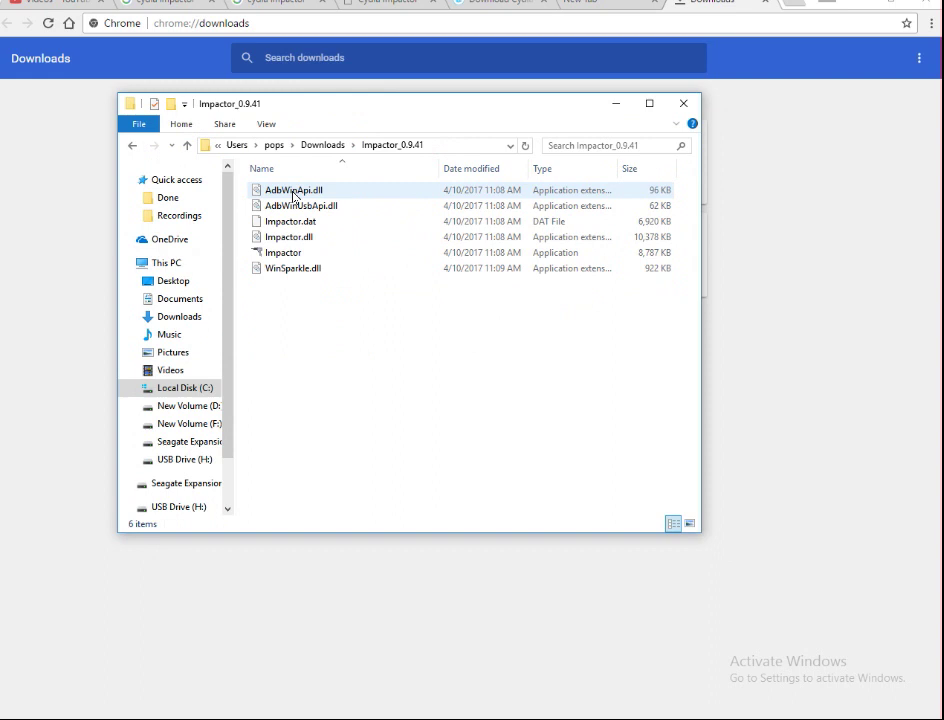
Launch Impactor from the extracted folder, position its window and check the empty device list
click(286, 254)
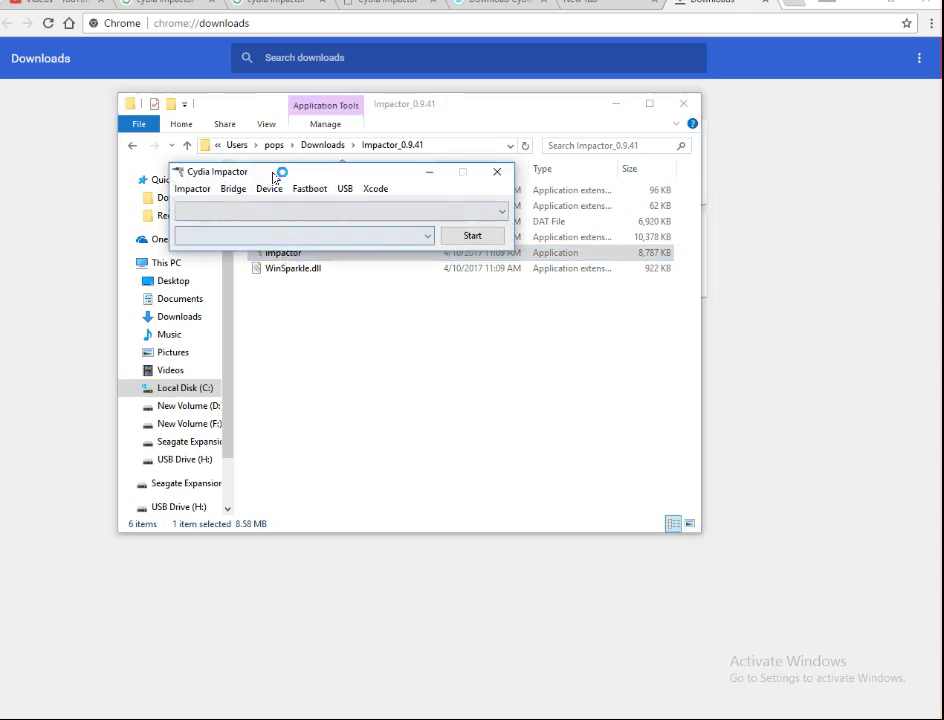
drag(280, 173, 310, 184)
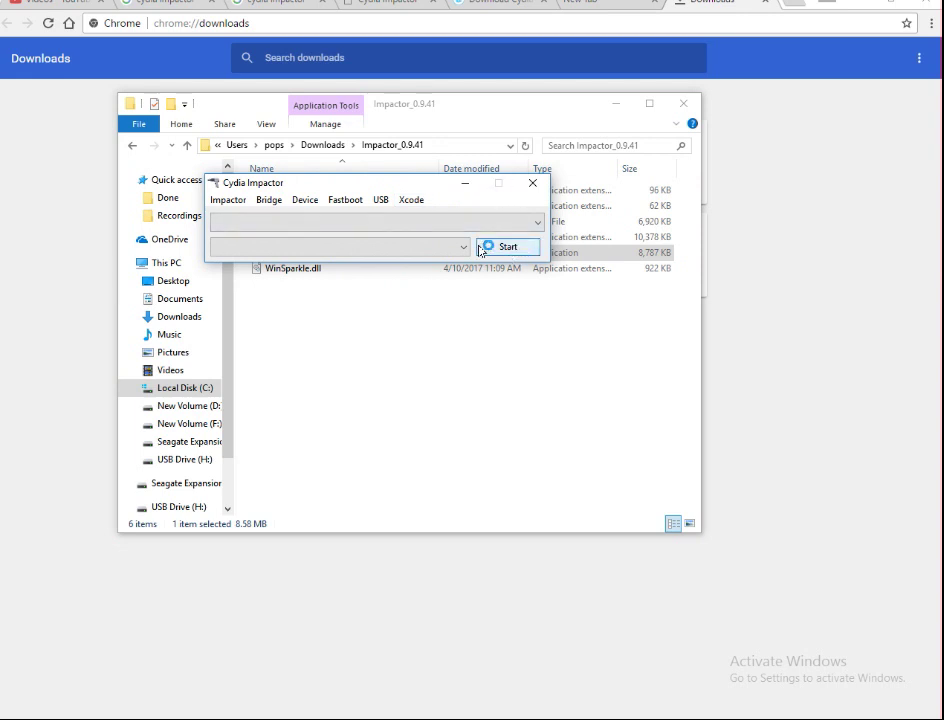
click(438, 248)
click(430, 249)
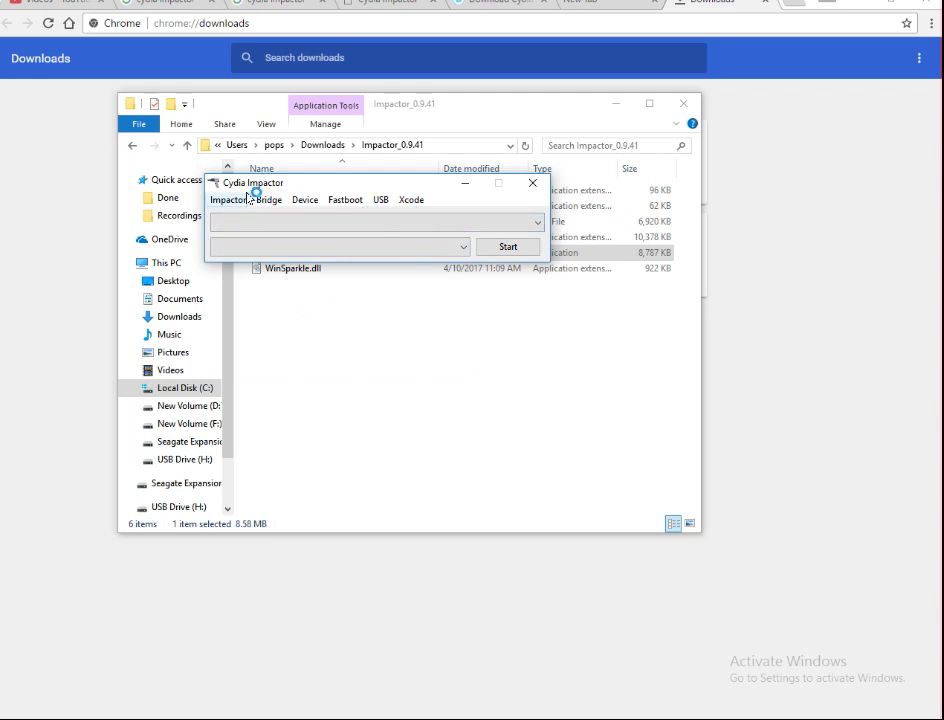
drag(350, 190, 396, 246)
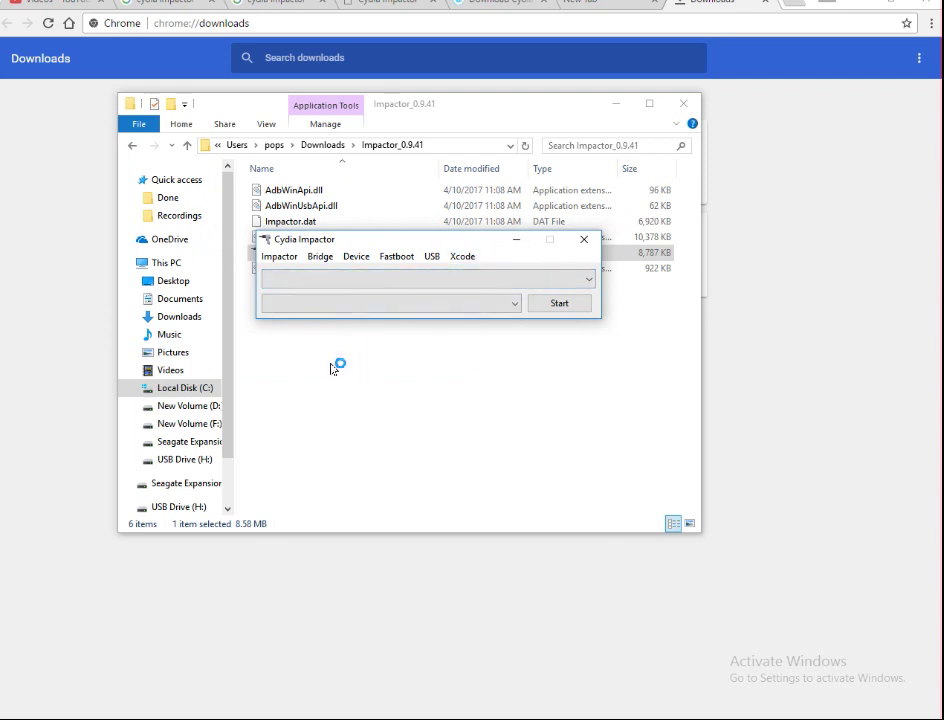
Switch tabs back to the Download Cydia page and scroll to its 3 Simple Steps section
click(601, 8)
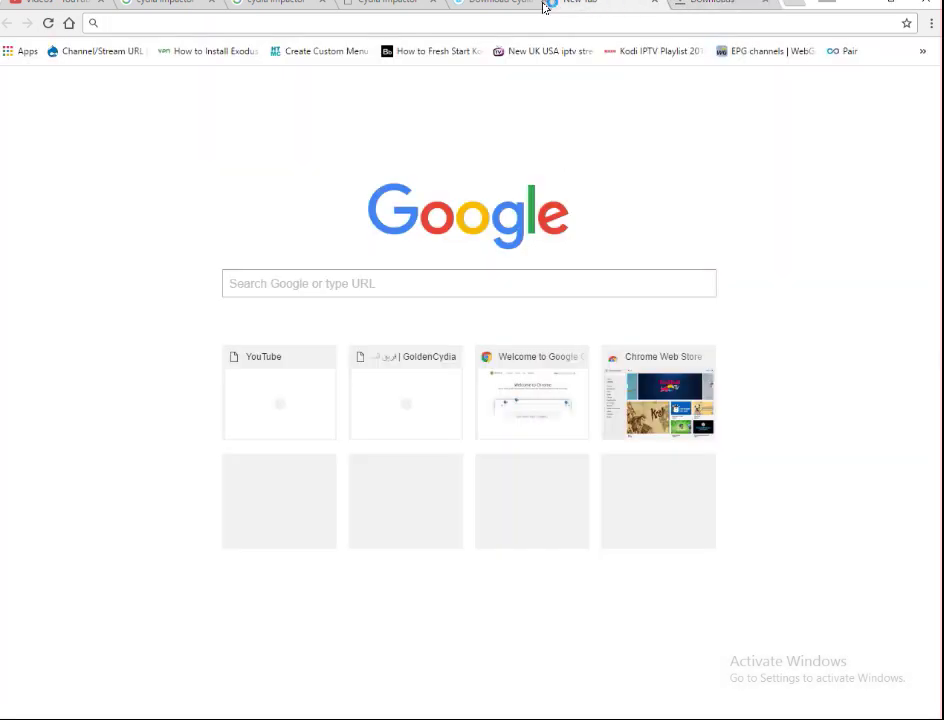
click(480, 4)
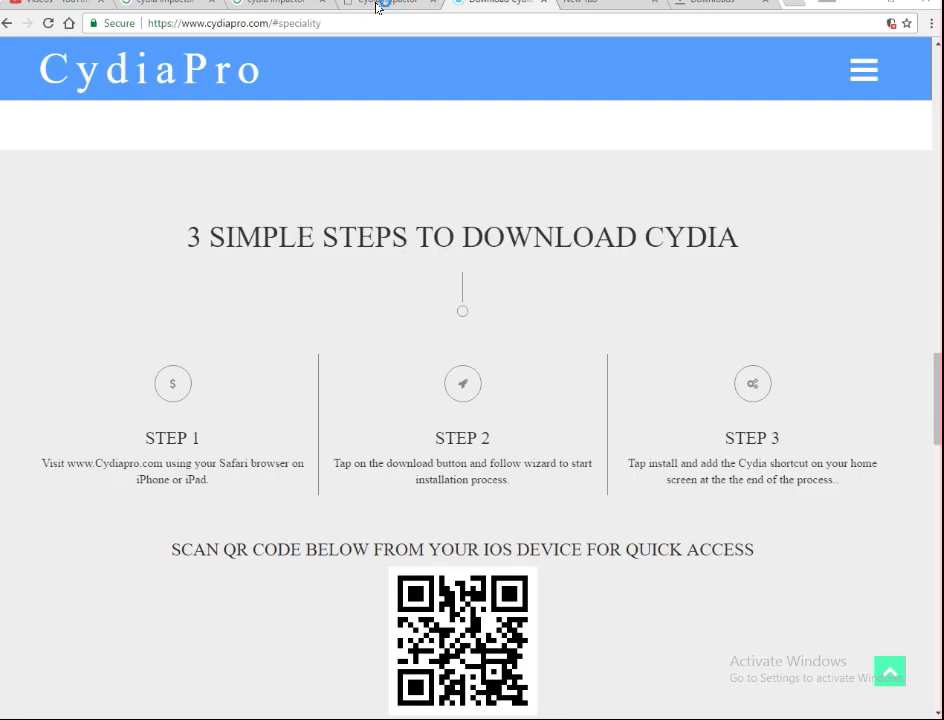
click(378, 7)
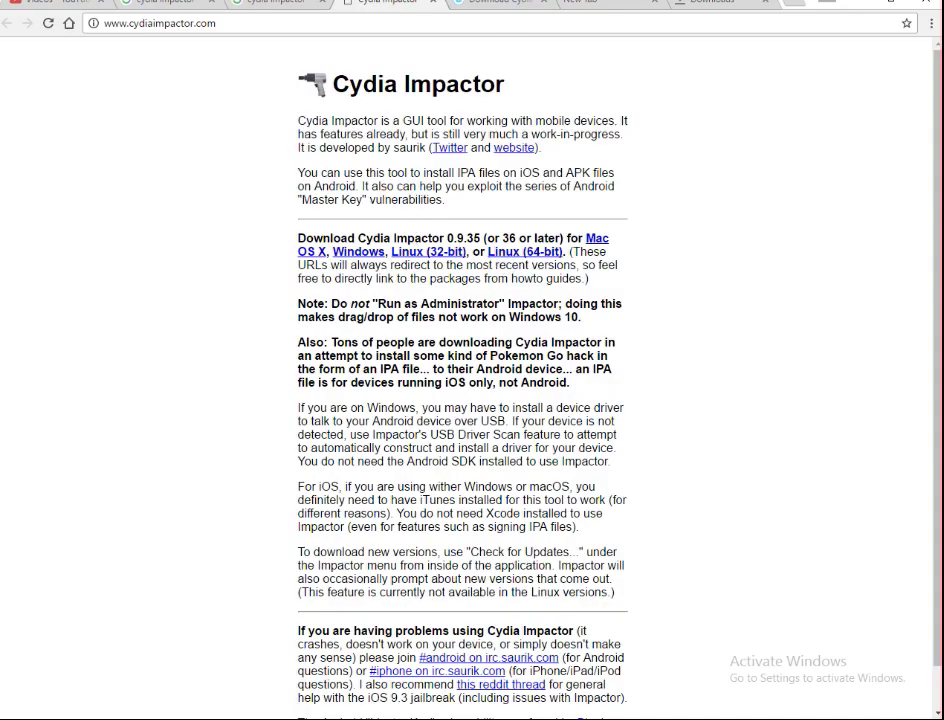
click(510, 6)
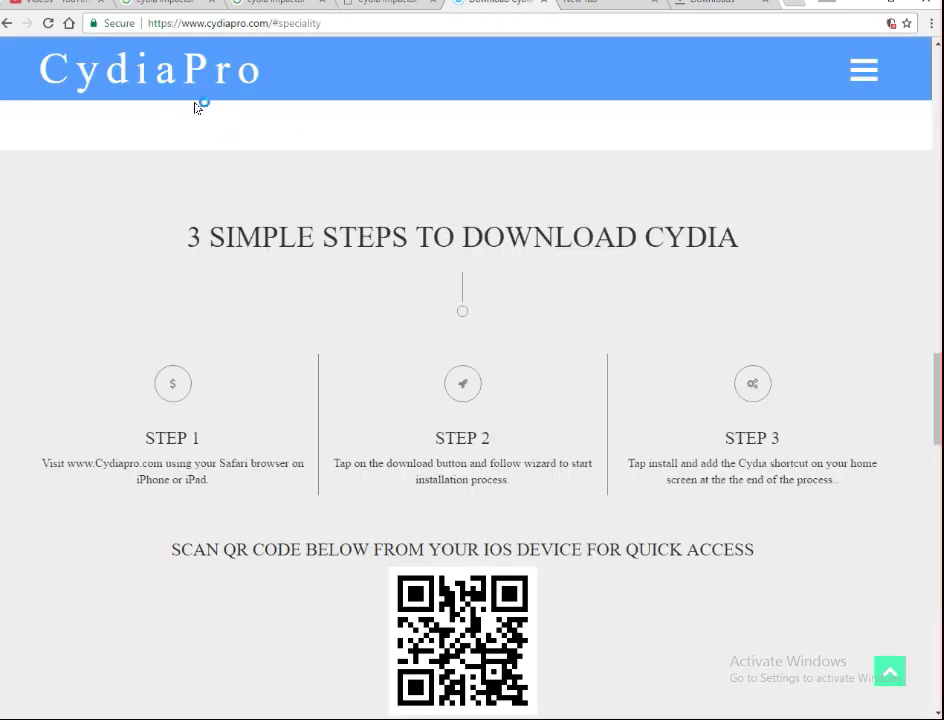
scroll(415, 510, down, 1)
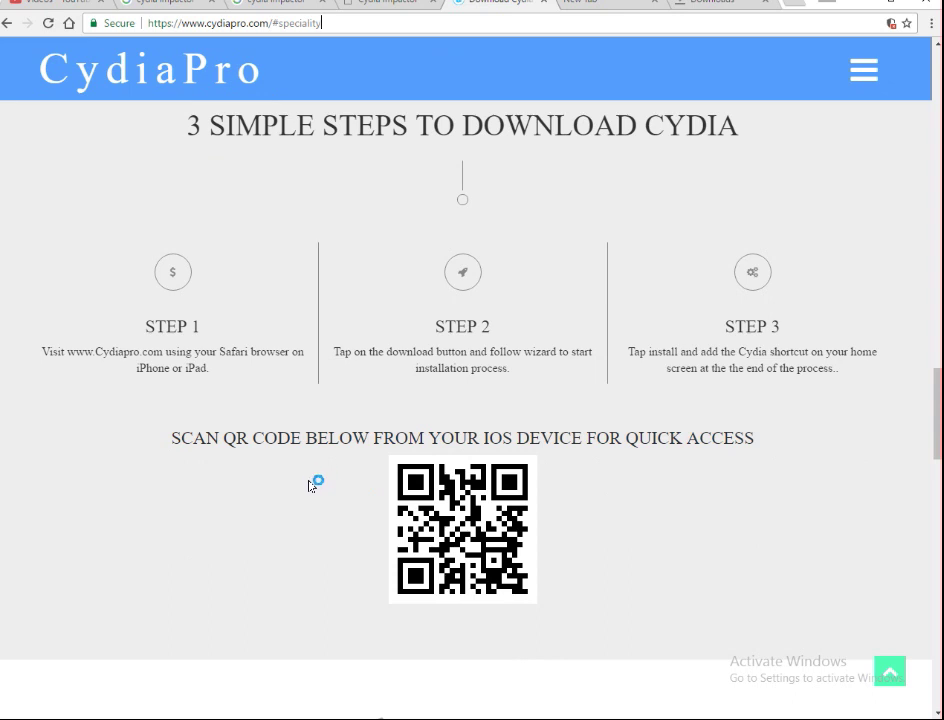
scroll(309, 485, up, 1)
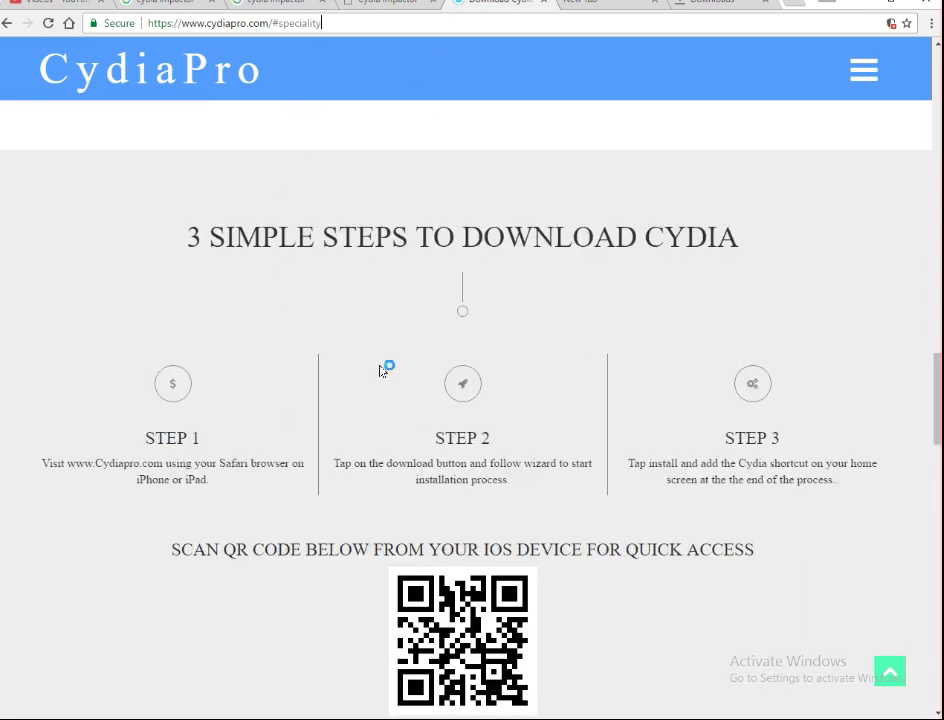
scroll(383, 370, down, 1)
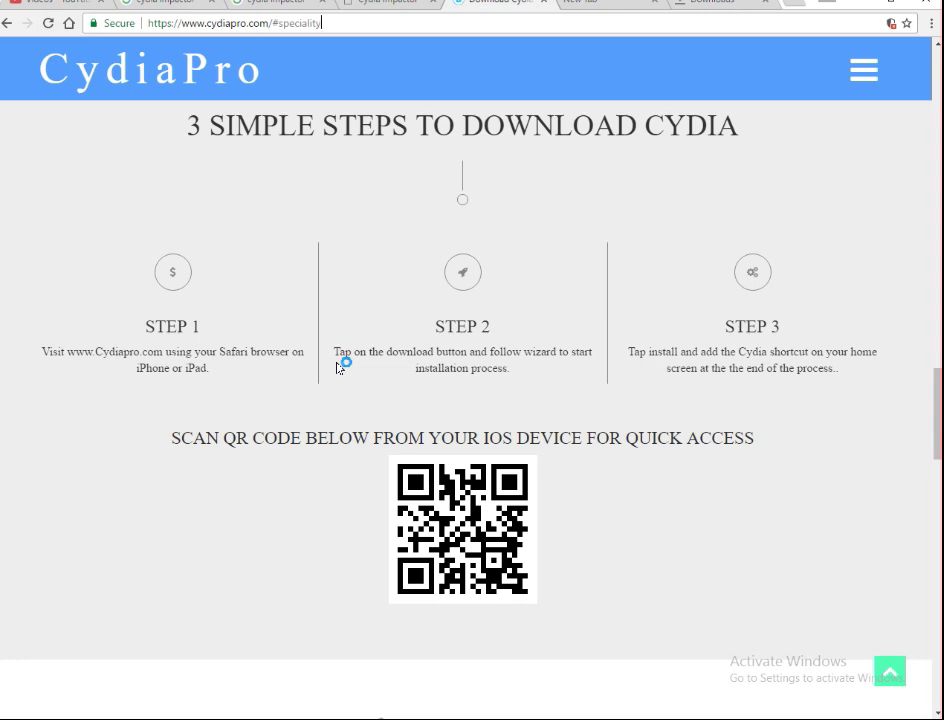
scroll(337, 368, up, 1)
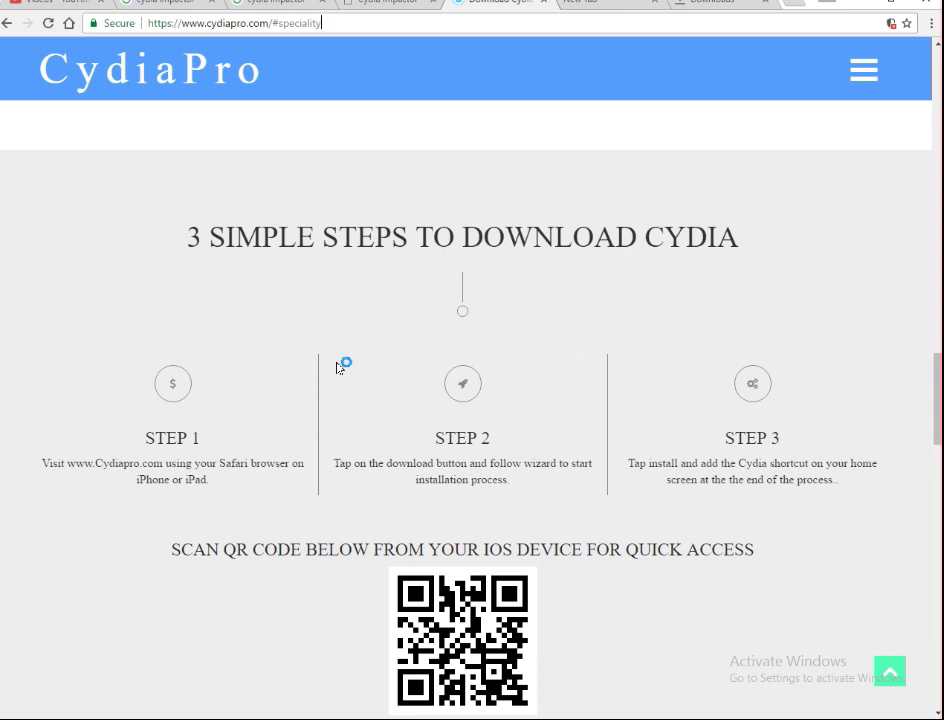